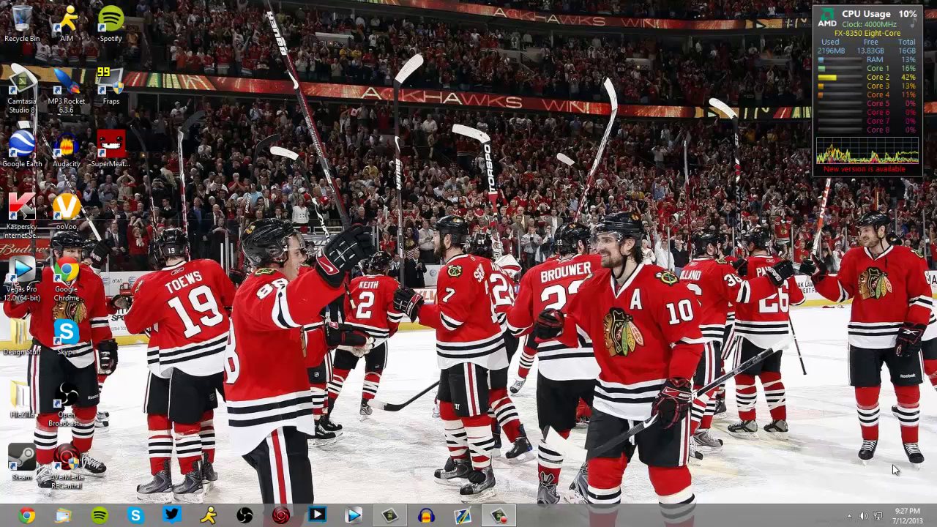
- In Chrome, go from the account menu's Video Manager to Live Events and start a new event
{"action": "left_click", "coordinate": [27, 515]}
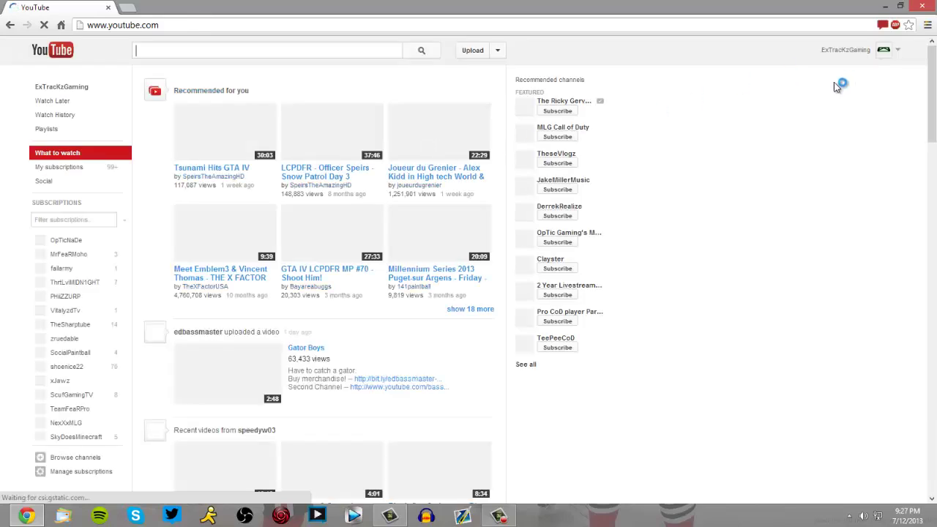
{"action": "left_click", "coordinate": [884, 54]}
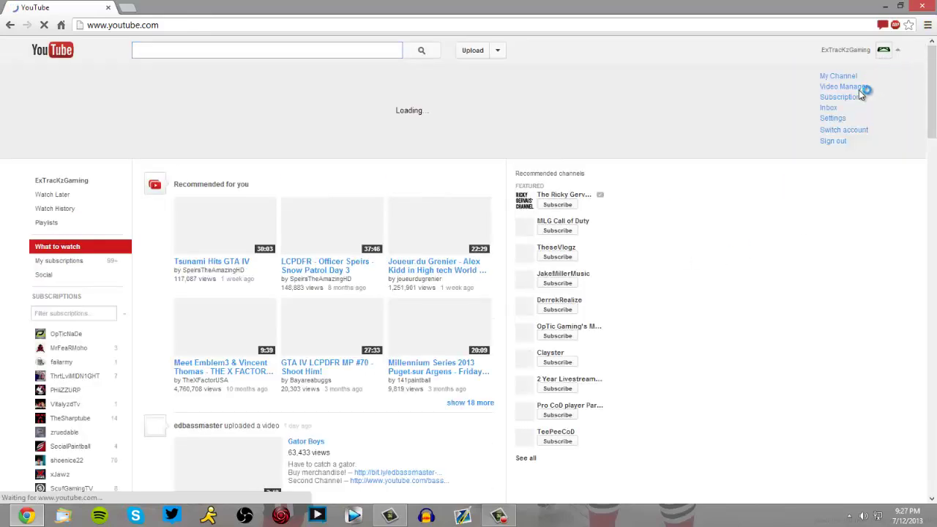
{"action": "left_click", "coordinate": [856, 88]}
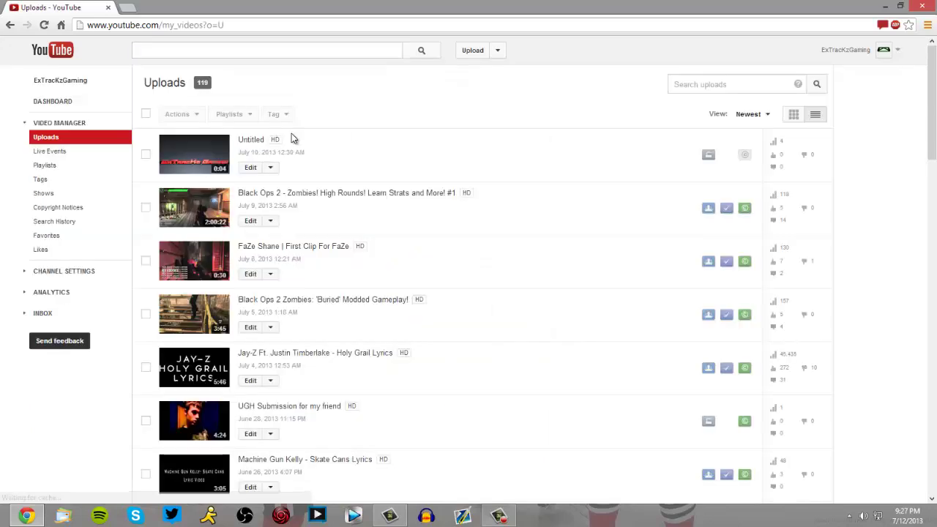
{"action": "left_click", "coordinate": [50, 152]}
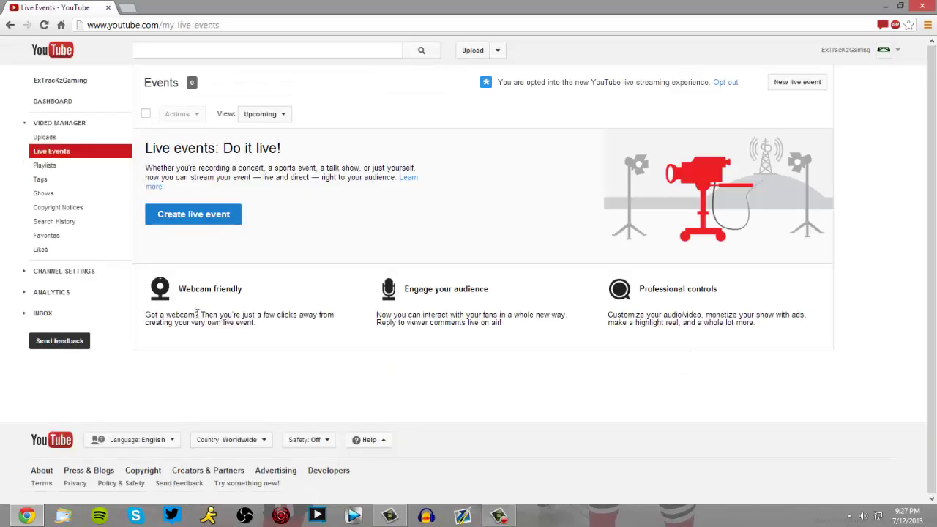
{"action": "left_click", "coordinate": [195, 218]}
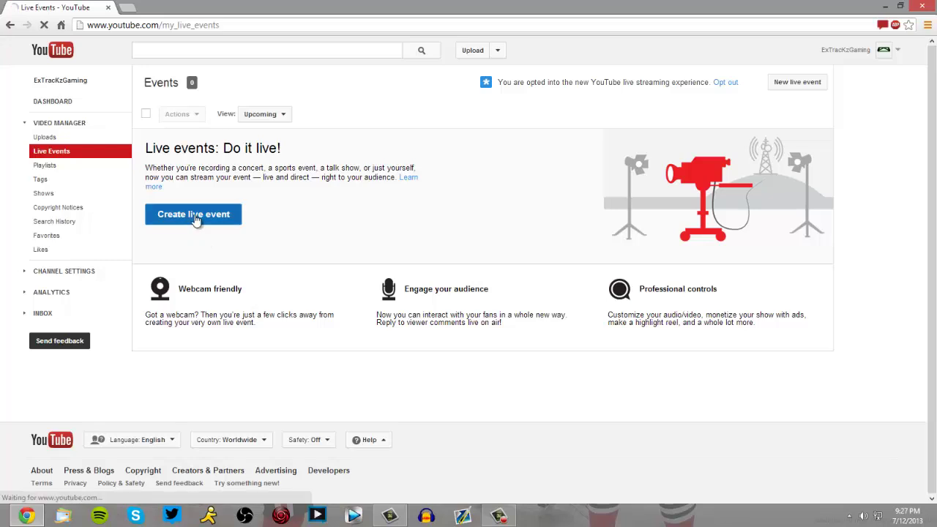
- Enter 'Tutorial' as the live event's title
{"action": "left_click", "coordinate": [86, 198]}
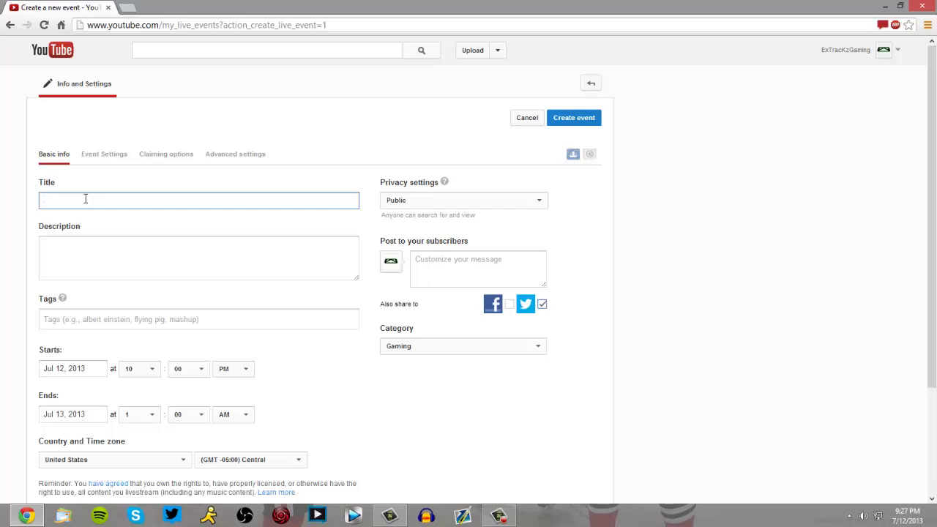
{"action": "type", "text": "Tutorial"}
{"action": "key", "text": "Tab"}
{"action": "scroll", "coordinate": [110, 256], "scroll_direction": "down", "scroll_amount": 2}
{"action": "scroll", "coordinate": [418, 353], "scroll_direction": "up", "scroll_amount": 2}
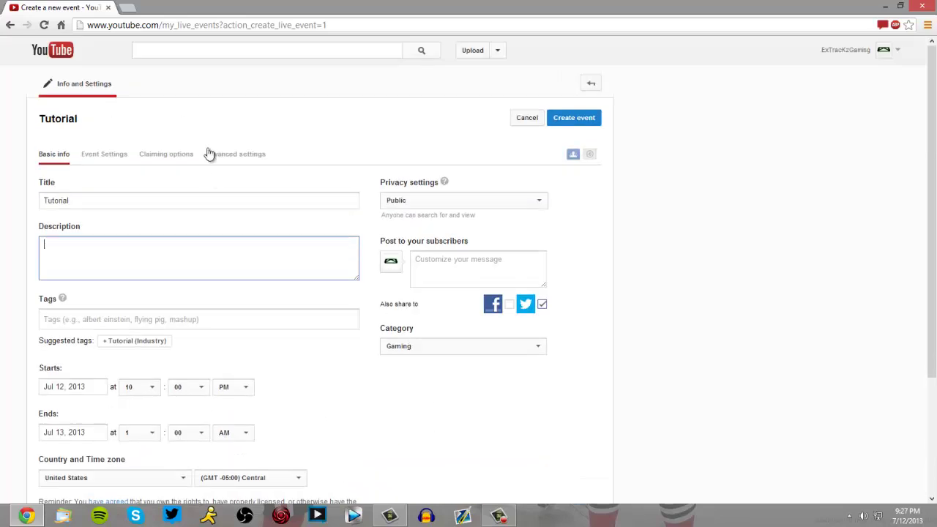
- Look over the advanced and claiming settings, then create the Tutorial event
{"action": "left_click", "coordinate": [212, 155]}
{"action": "left_click", "coordinate": [167, 156]}
{"action": "left_click", "coordinate": [105, 155]}
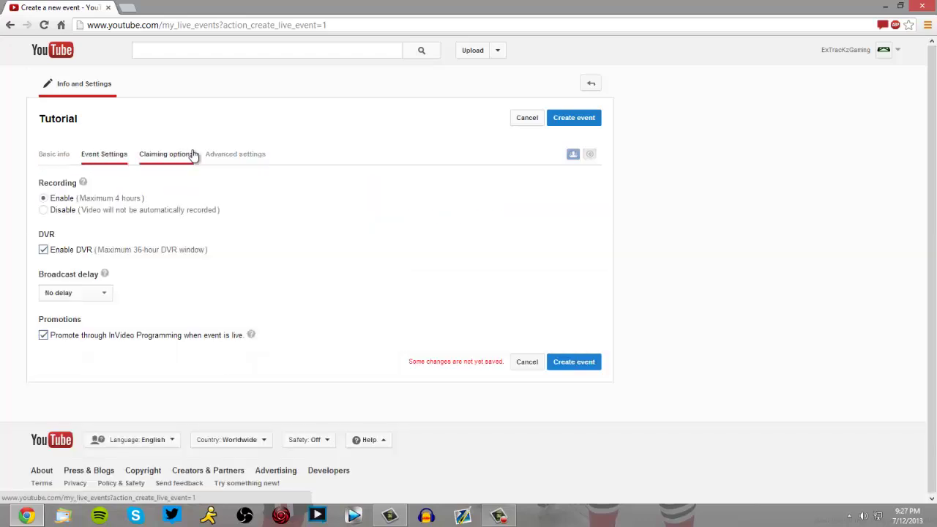
{"action": "left_click", "coordinate": [187, 154]}
{"action": "left_click", "coordinate": [62, 158]}
{"action": "scroll", "coordinate": [339, 383], "scroll_direction": "down", "scroll_amount": 2}
{"action": "left_click", "coordinate": [559, 414]}
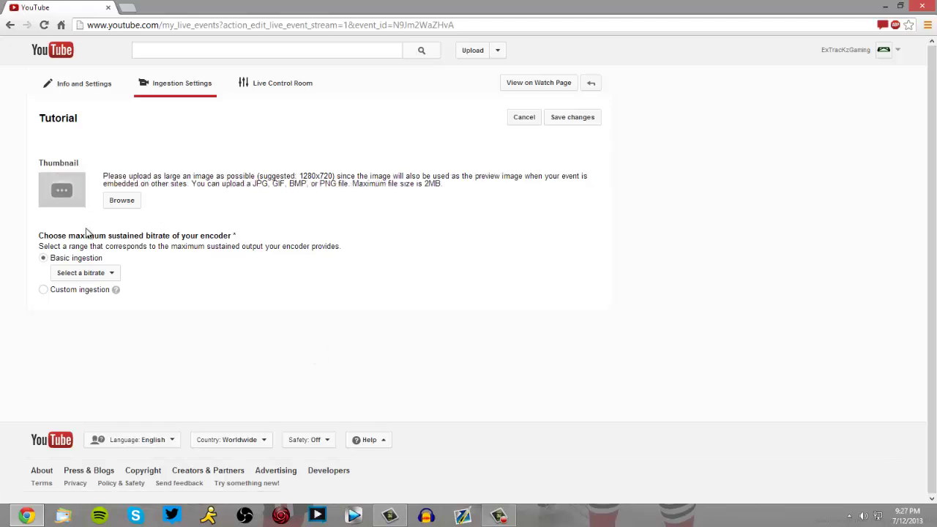
{"action": "mouse_move", "coordinate": [384, 524]}
{"action": "left_click", "coordinate": [62, 272]}
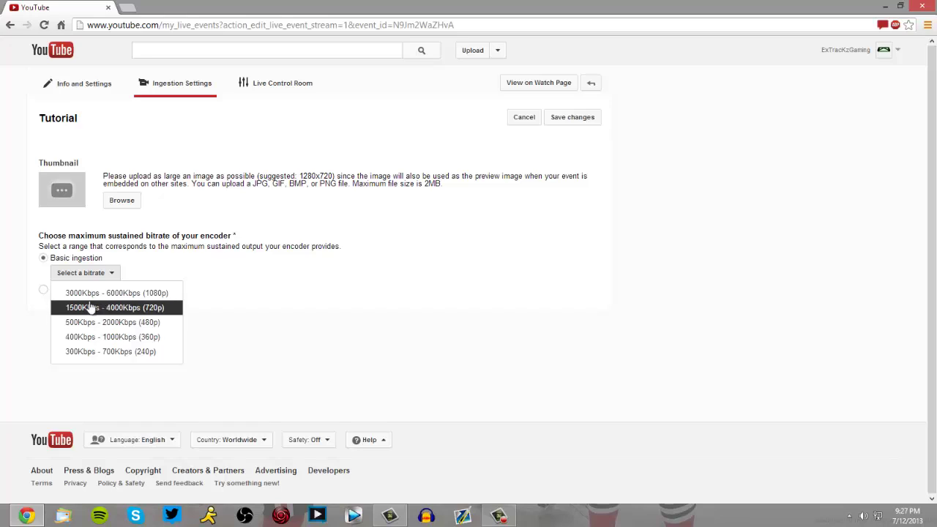
{"action": "left_click", "coordinate": [31, 300]}
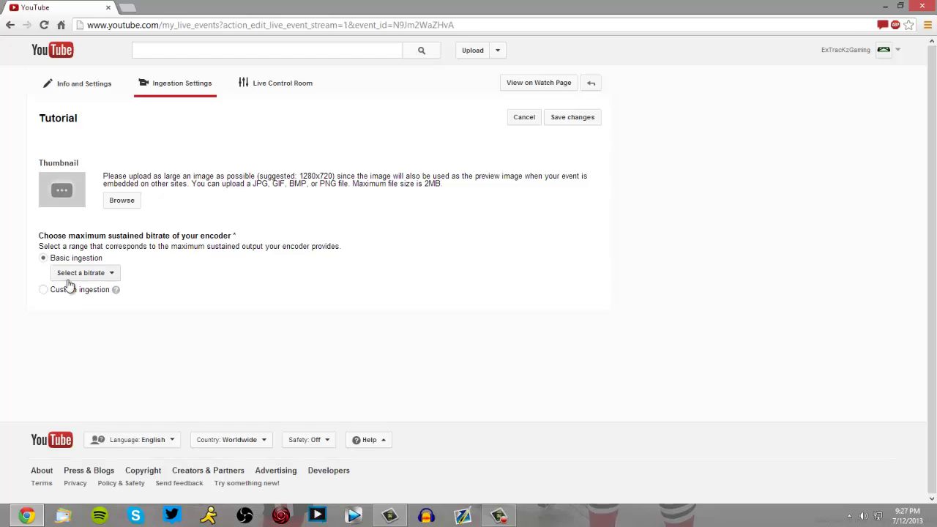
{"action": "left_click", "coordinate": [278, 87]}
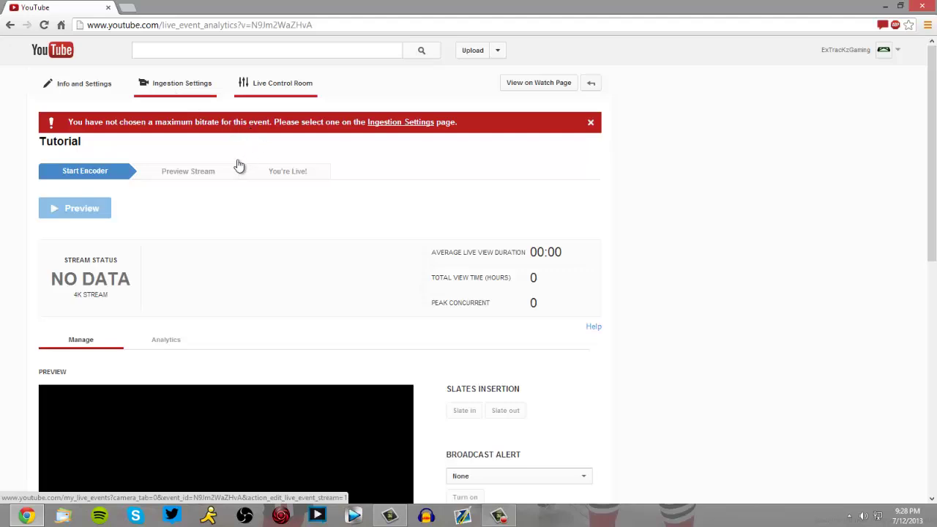
{"action": "left_click", "coordinate": [183, 99]}
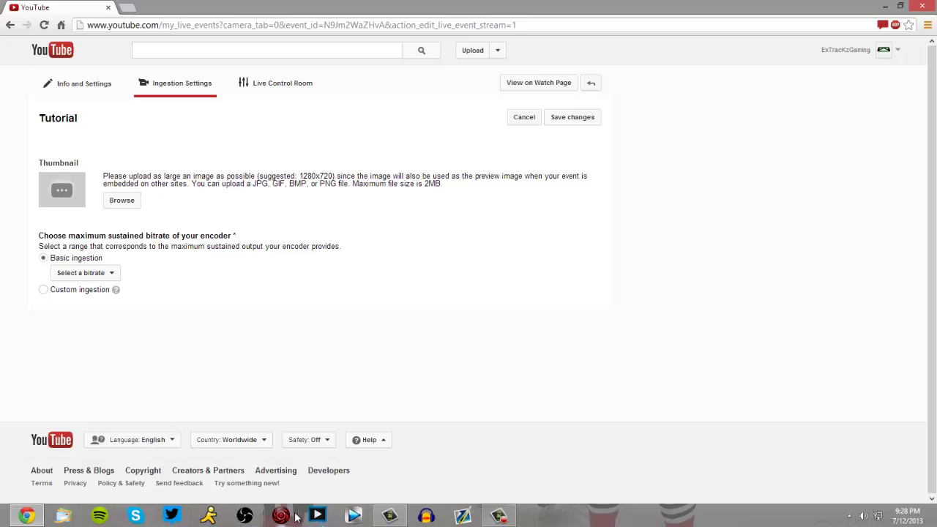
- Under Basic ingestion, set the event's bitrate to 1500Kbps - 4000Kbps (720p)
{"action": "left_click", "coordinate": [246, 516]}
{"action": "left_click", "coordinate": [13, 276]}
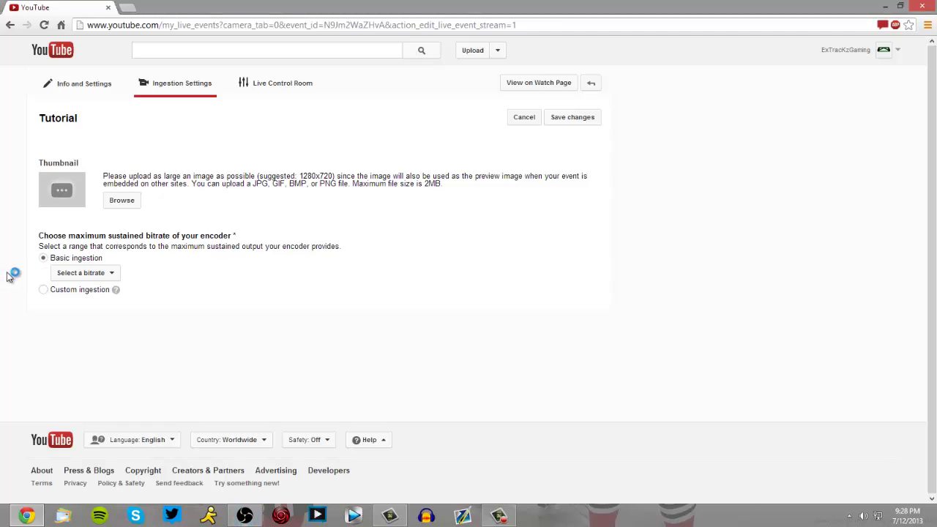
{"action": "left_click", "coordinate": [78, 274]}
{"action": "left_click", "coordinate": [43, 291]}
{"action": "left_click", "coordinate": [43, 289]}
{"action": "left_click", "coordinate": [68, 287]}
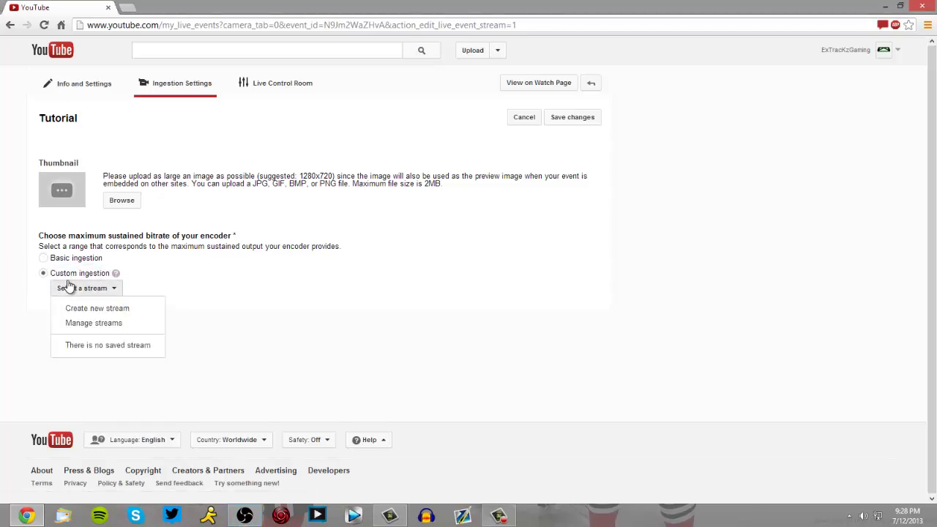
{"action": "left_click", "coordinate": [43, 258]}
{"action": "left_click", "coordinate": [62, 273]}
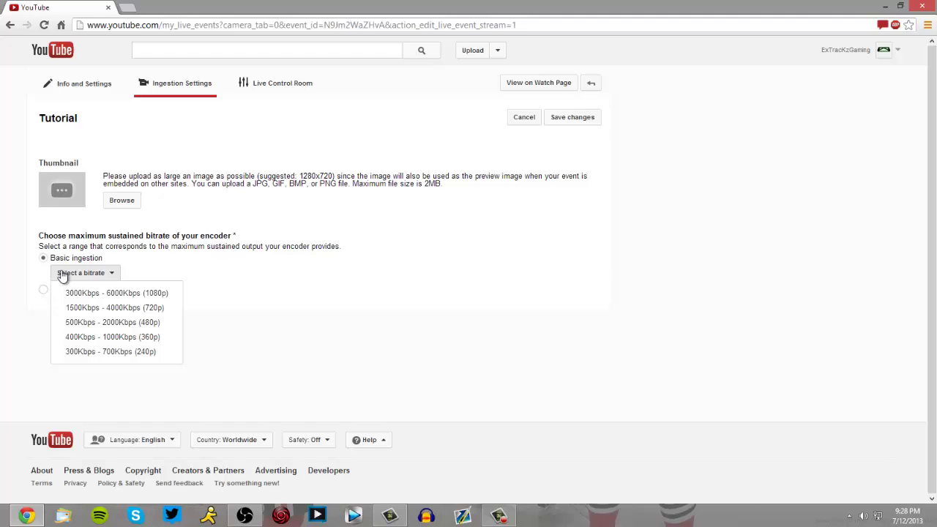
{"action": "left_click", "coordinate": [87, 307]}
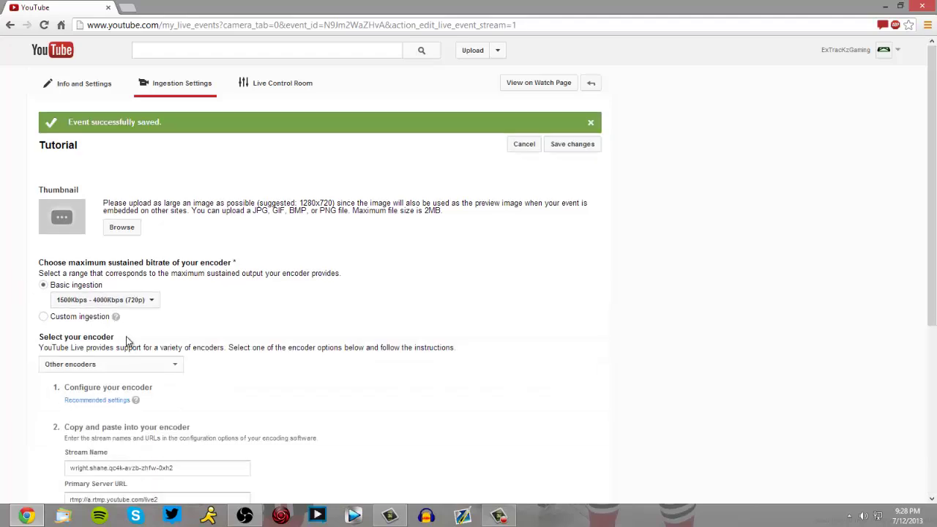
{"action": "scroll", "coordinate": [2, 366], "scroll_direction": "down", "scroll_amount": 3}
- Select Other encoders as the encoder type to reveal the stream name and server URLs
{"action": "left_click", "coordinate": [84, 246]}
{"action": "left_click", "coordinate": [84, 269]}
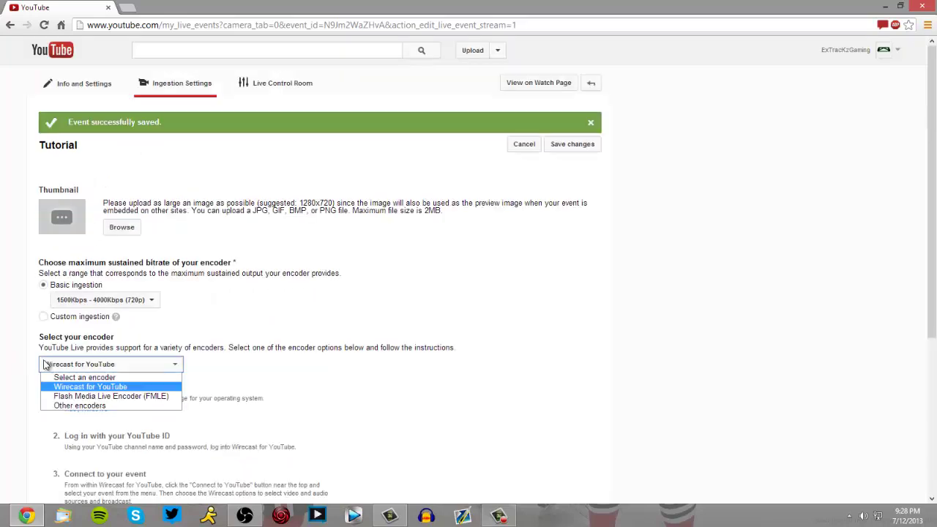
{"action": "scroll", "coordinate": [43, 366], "scroll_direction": "down", "scroll_amount": 1}
{"action": "left_click", "coordinate": [92, 282]}
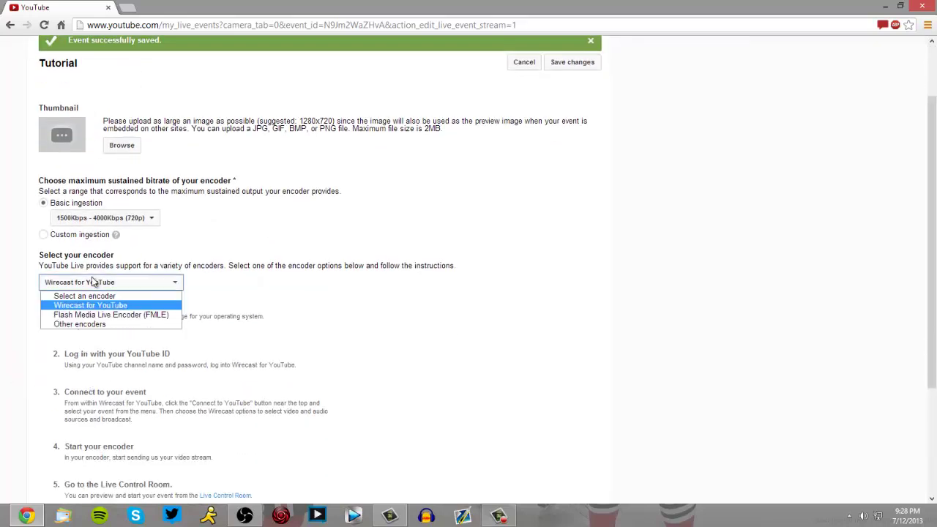
{"action": "left_click", "coordinate": [85, 315]}
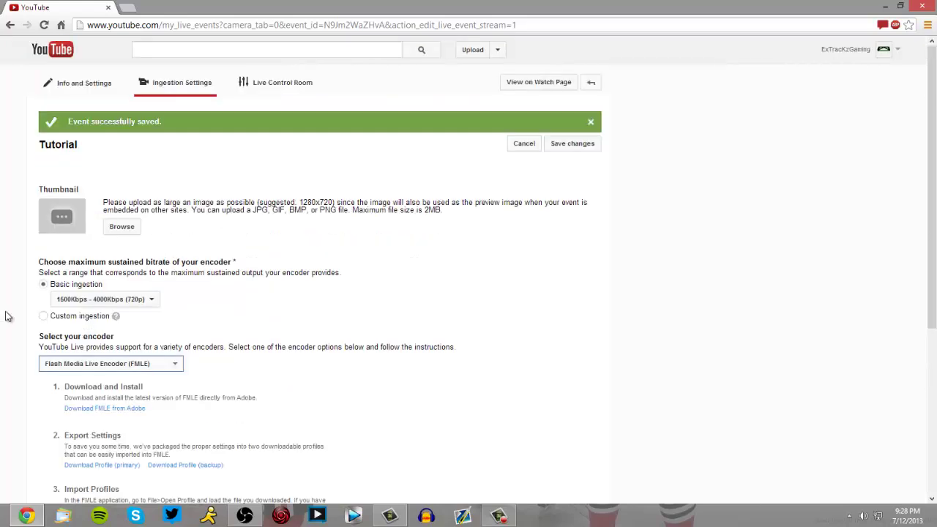
{"action": "scroll", "coordinate": [28, 308], "scroll_direction": "down", "scroll_amount": 1}
{"action": "left_click", "coordinate": [81, 267]}
{"action": "left_click", "coordinate": [80, 311]}
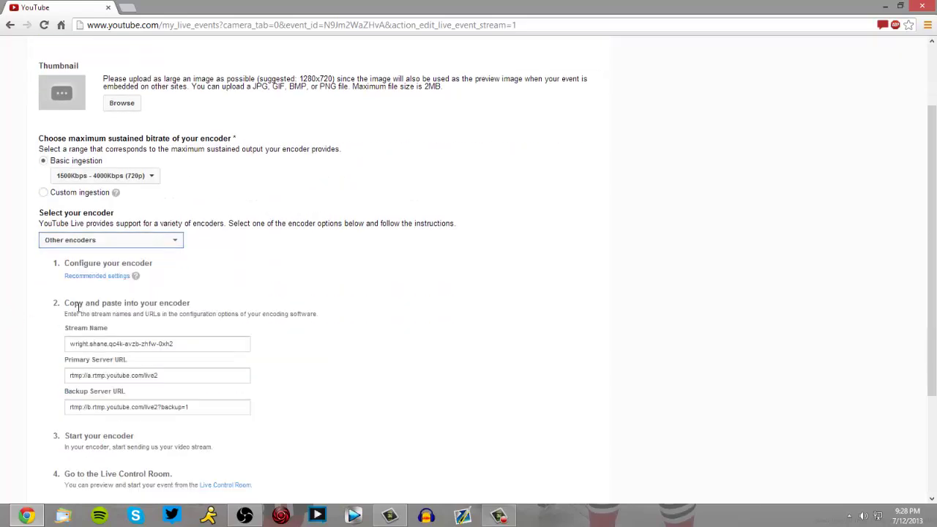
{"action": "scroll", "coordinate": [11, 386], "scroll_direction": "down", "scroll_amount": 2}
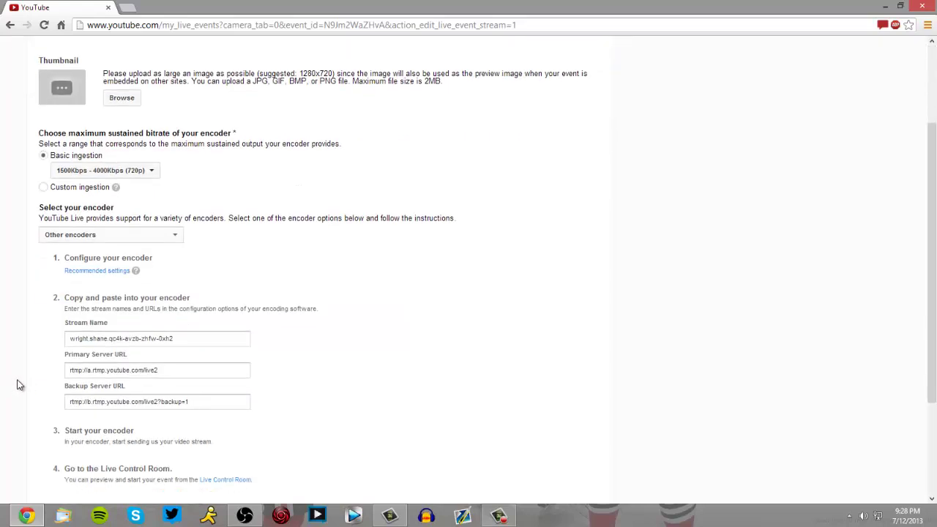
{"action": "scroll", "coordinate": [96, 274], "scroll_direction": "down", "scroll_amount": 1}
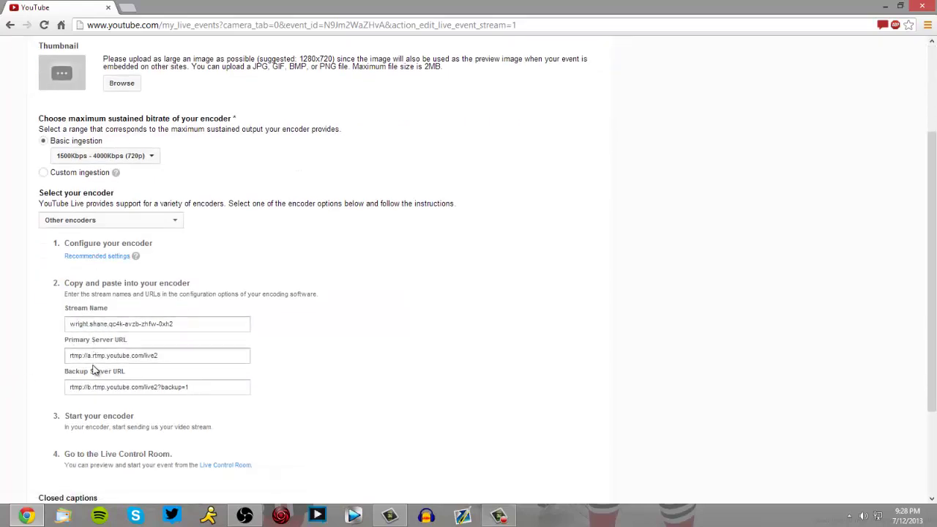
{"action": "scroll", "coordinate": [55, 365], "scroll_direction": "down", "scroll_amount": 1}
- Restore the OBS window and switch to the Youtube profile
{"action": "left_click", "coordinate": [245, 515]}
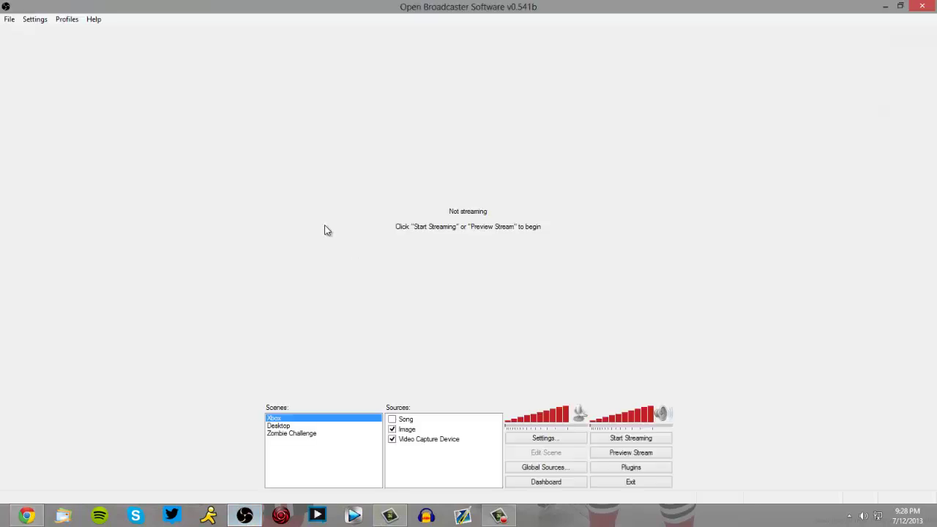
{"action": "left_click", "coordinate": [900, 6]}
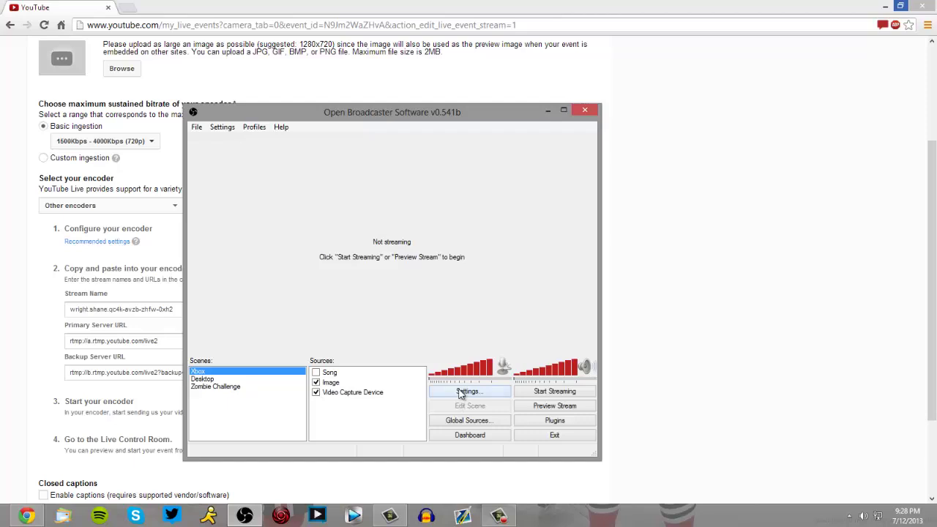
{"action": "left_click", "coordinate": [254, 127]}
{"action": "left_click", "coordinate": [267, 152]}
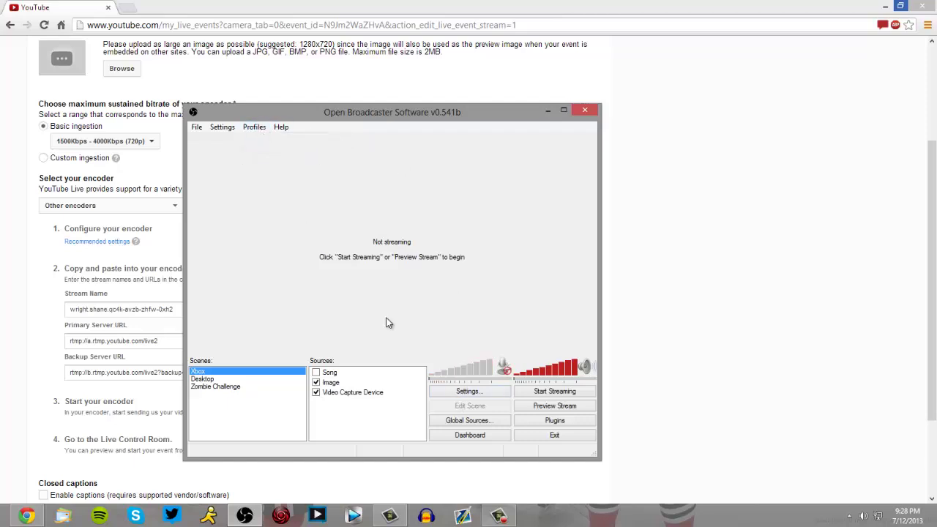
- Open Settings, check the Video page, and view Encoding, where max bitrate is 6000
{"action": "left_click", "coordinate": [468, 391]}
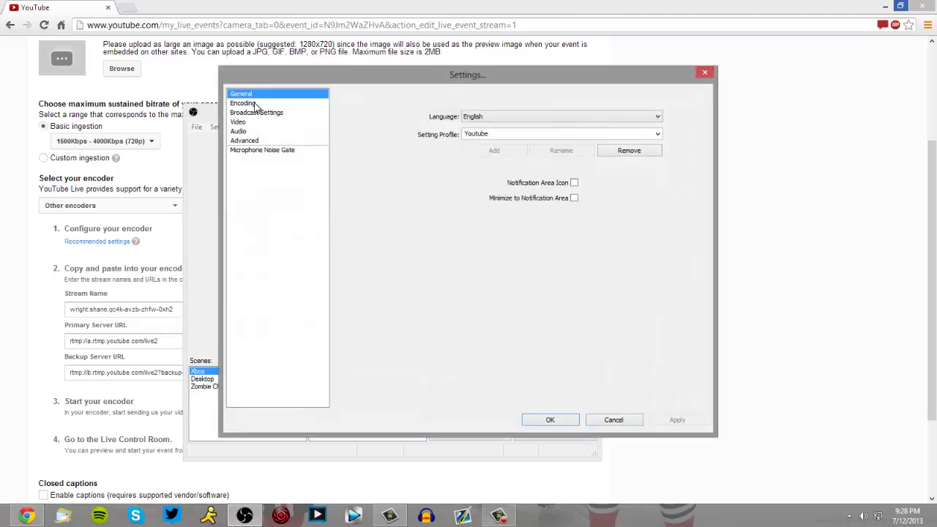
{"action": "left_click", "coordinate": [247, 133]}
{"action": "left_click", "coordinate": [242, 124]}
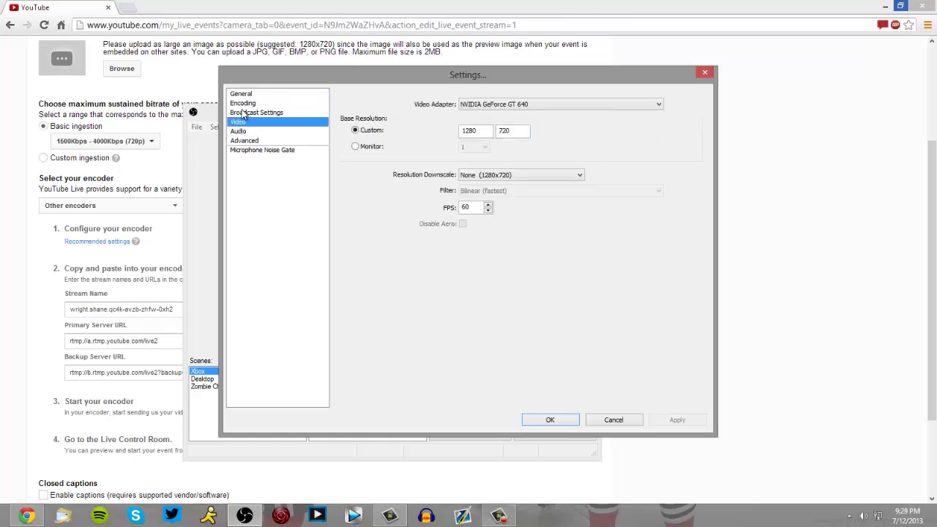
{"action": "left_click", "coordinate": [242, 113]}
{"action": "left_click", "coordinate": [305, 103]}
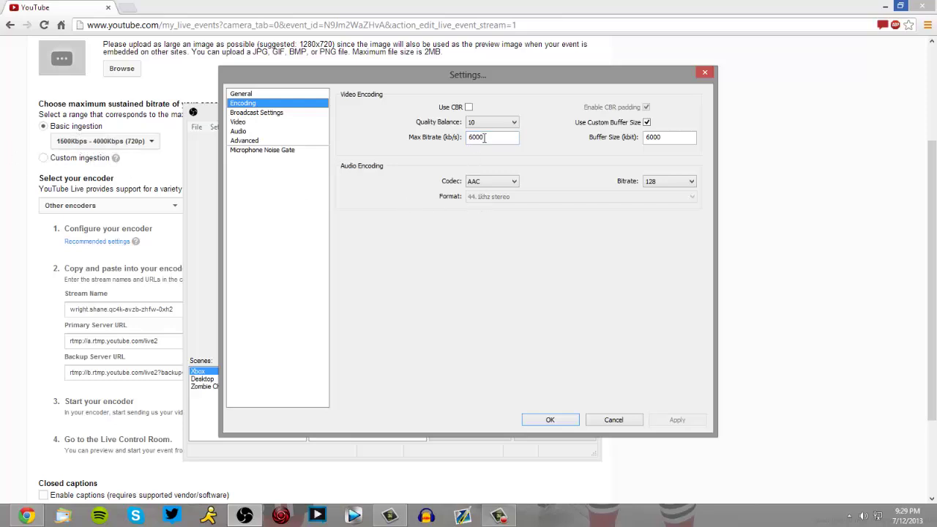
{"action": "mouse_move", "coordinate": [490, 137]}
- Set Broadcast Settings to Custom service at rtmp://a.rtmp.youtube.com/live2 with the stream key, and save
{"action": "left_click", "coordinate": [277, 114]}
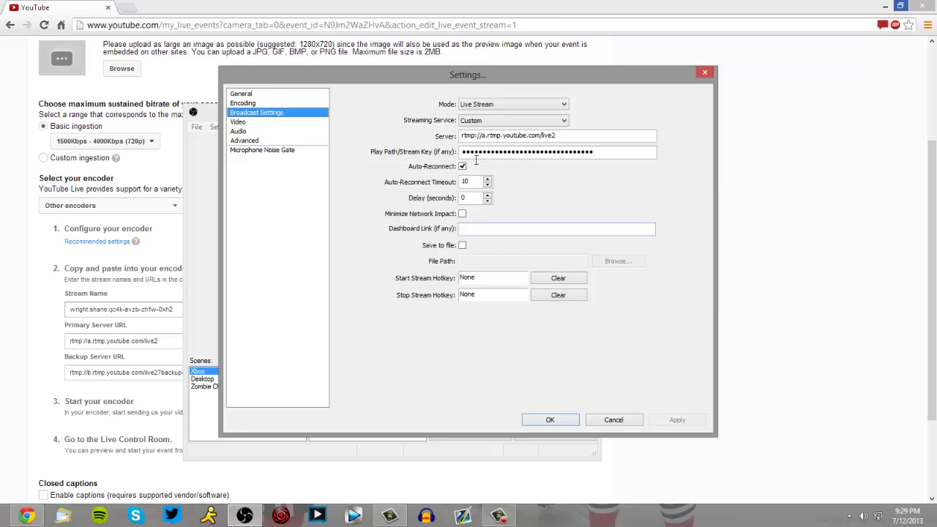
{"action": "left_click", "coordinate": [475, 121]}
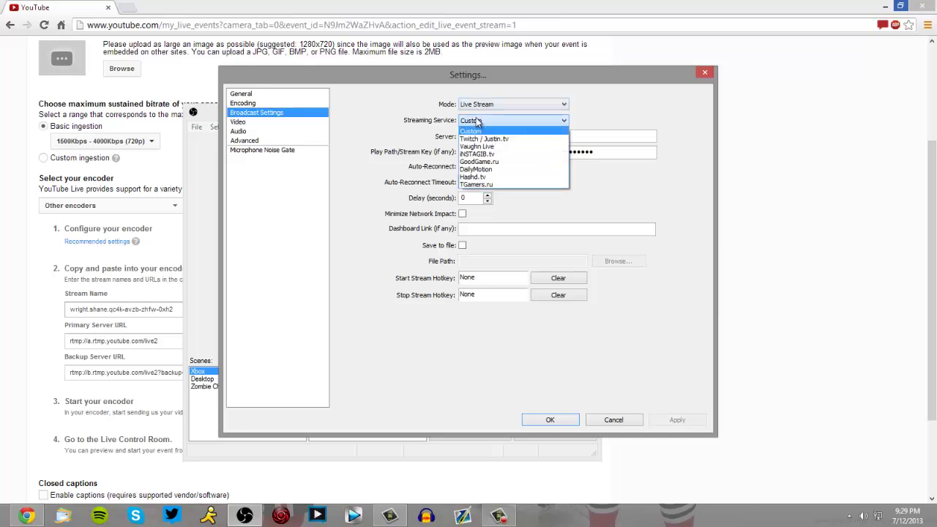
{"action": "left_click", "coordinate": [321, 229]}
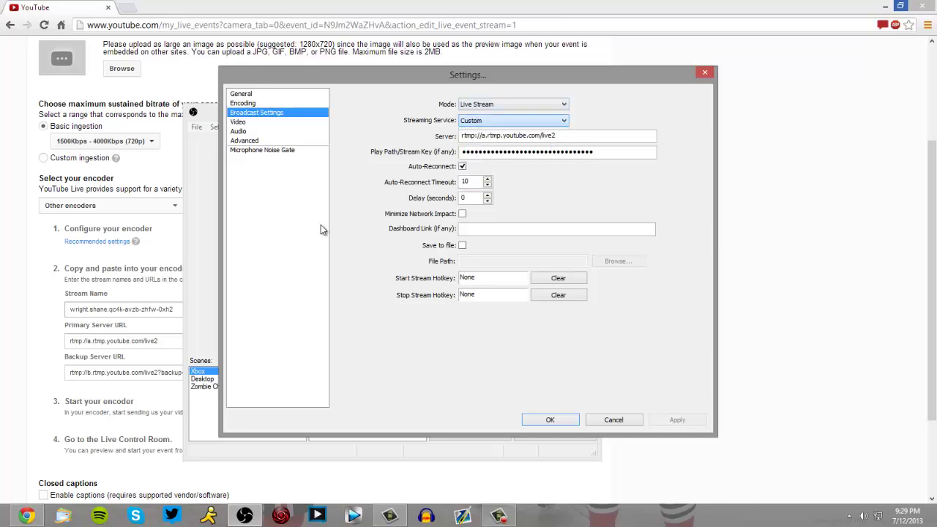
{"action": "left_click", "coordinate": [550, 420]}
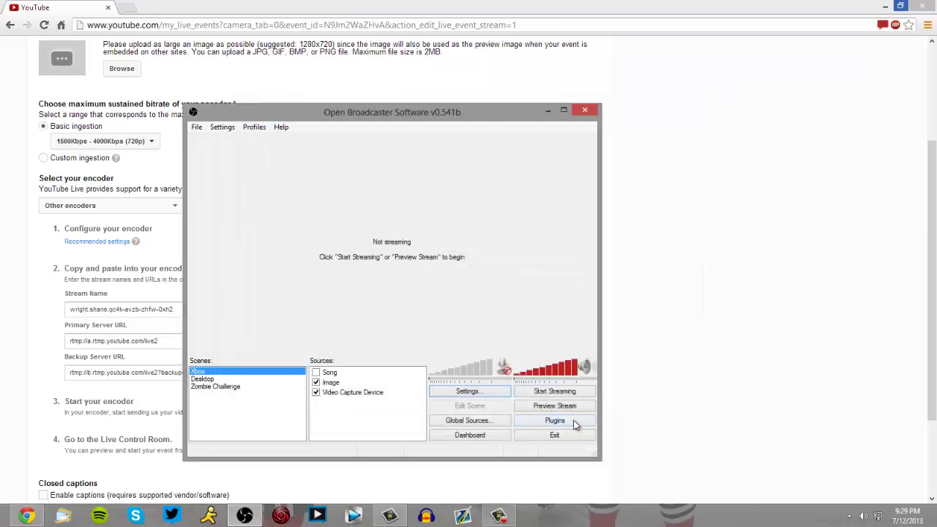
- Open the Tutorial event's Live Control Room, where stream status shows NO DATA
{"action": "left_click", "coordinate": [631, 416]}
{"action": "scroll", "coordinate": [266, 249], "scroll_direction": "down", "scroll_amount": 3}
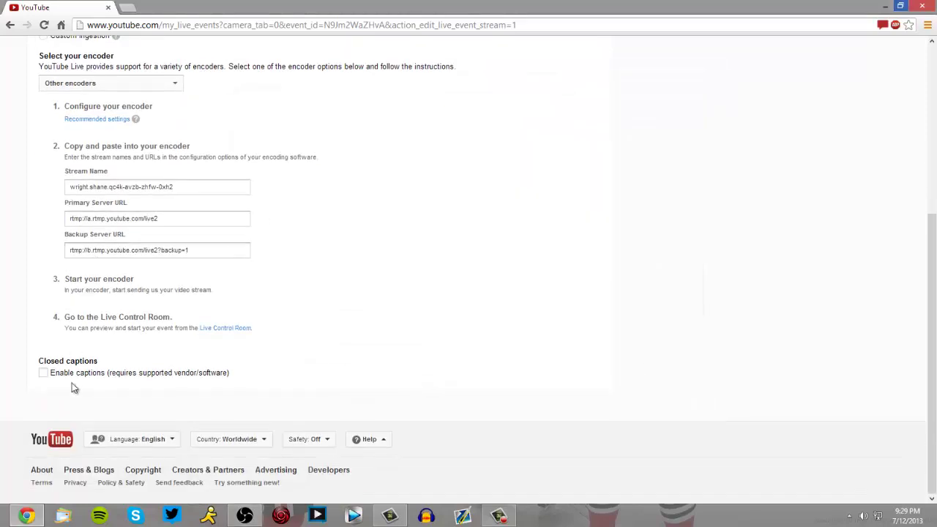
{"action": "scroll", "coordinate": [93, 358], "scroll_direction": "up", "scroll_amount": 4}
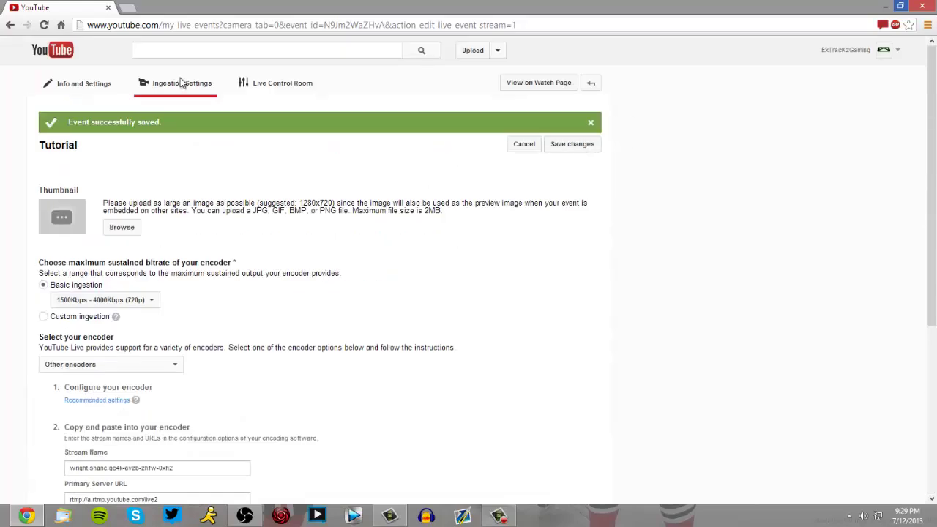
{"action": "left_click", "coordinate": [253, 83]}
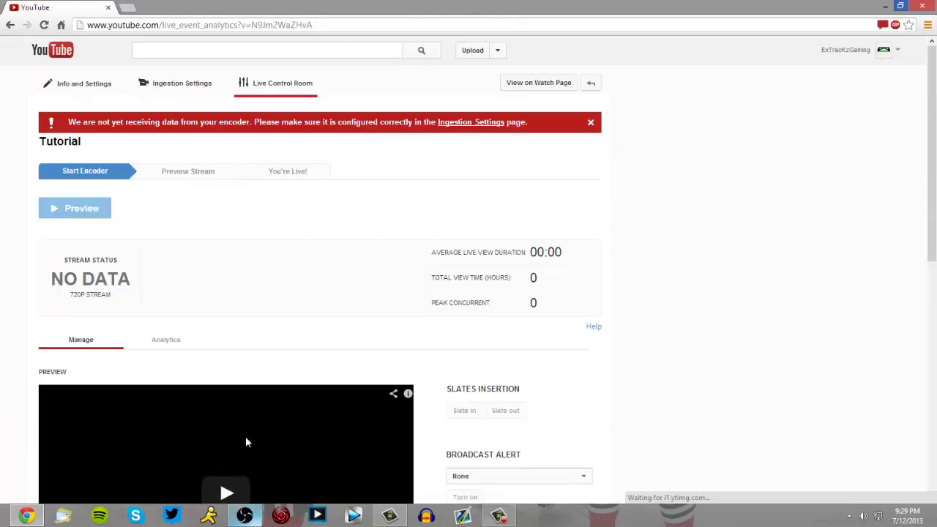
{"action": "scroll", "coordinate": [165, 383], "scroll_direction": "down", "scroll_amount": 3}
- Start streaming from OBS, check YouTube still shows No Data, and return to OBS
{"action": "left_click", "coordinate": [244, 516]}
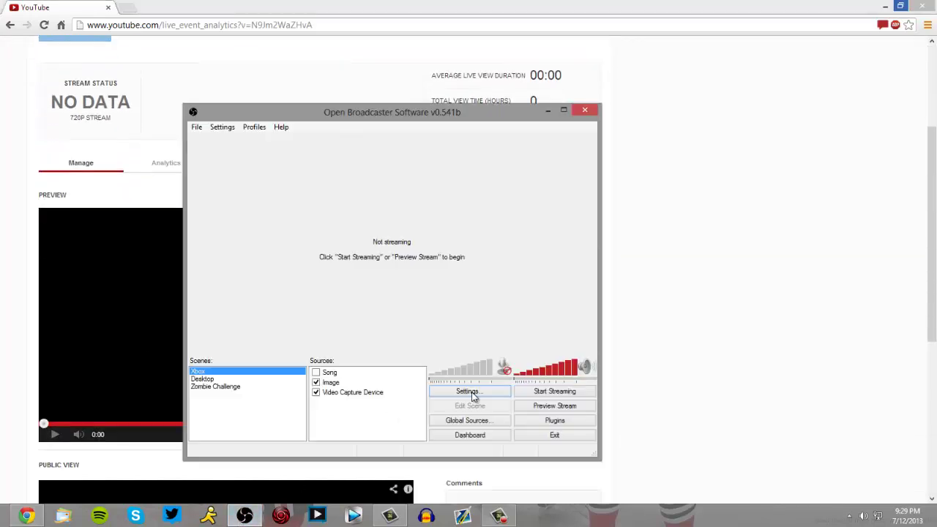
{"action": "left_click", "coordinate": [540, 394]}
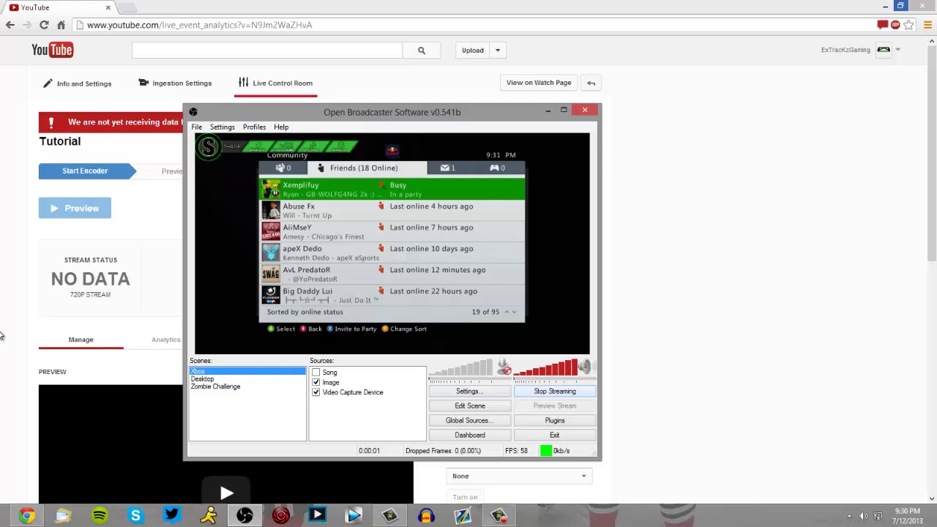
{"action": "left_click", "coordinate": [3, 313]}
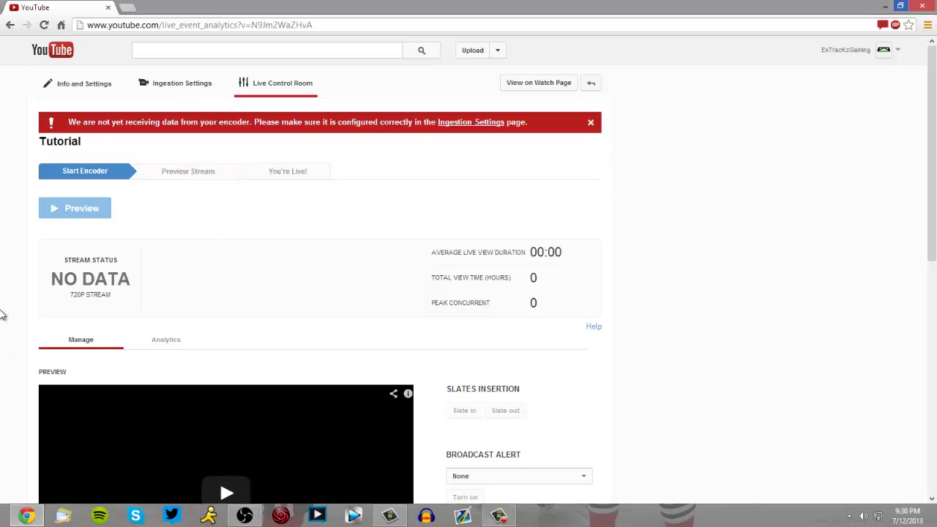
{"action": "scroll", "coordinate": [37, 322], "scroll_direction": "down", "scroll_amount": 1}
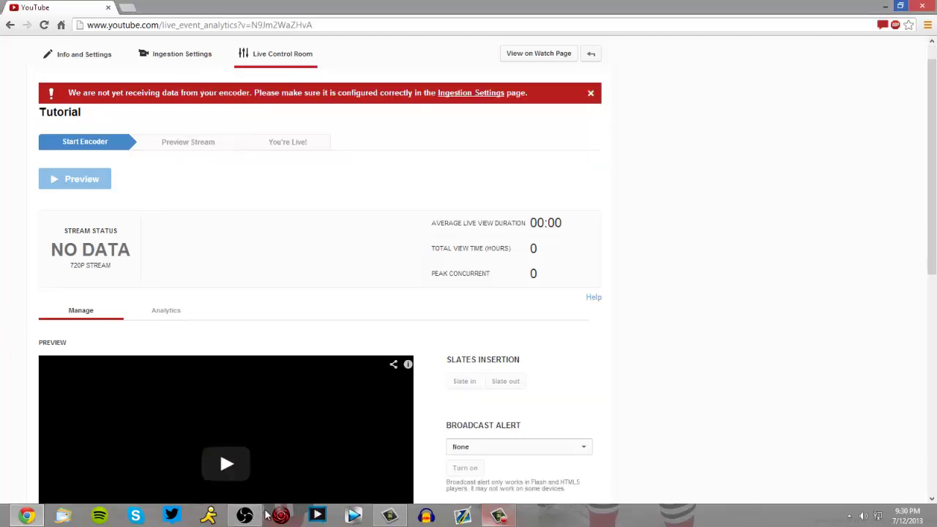
{"action": "left_click", "coordinate": [244, 516]}
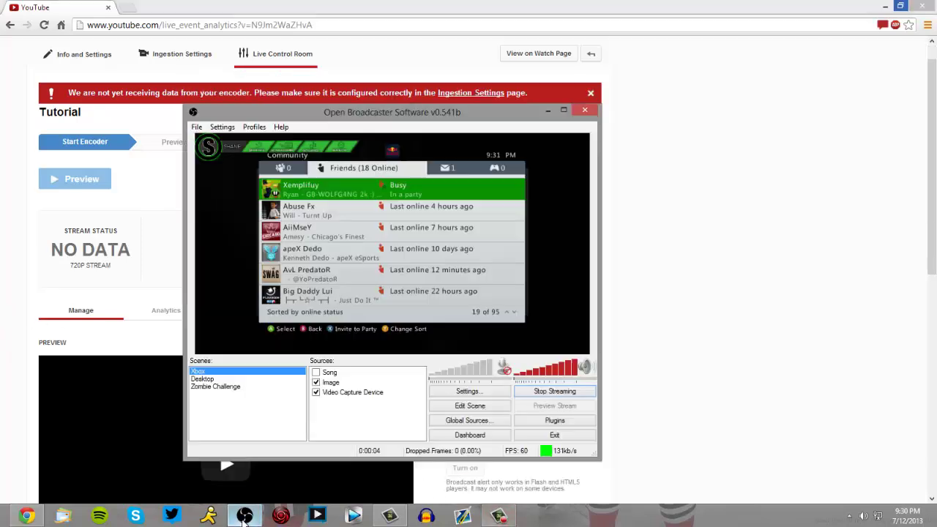
- Stop the stream, open OBS Settings, and copy the Stream Name from YouTube's ingestion page
{"action": "left_click", "coordinate": [545, 394]}
{"action": "left_click", "coordinate": [449, 390]}
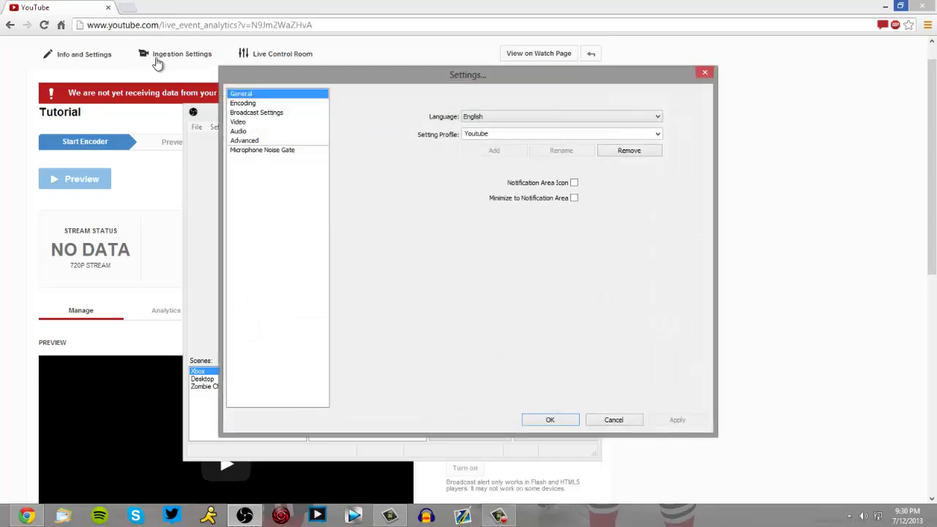
{"action": "left_click", "coordinate": [173, 54]}
{"action": "scroll", "coordinate": [131, 324], "scroll_direction": "down", "scroll_amount": 1}
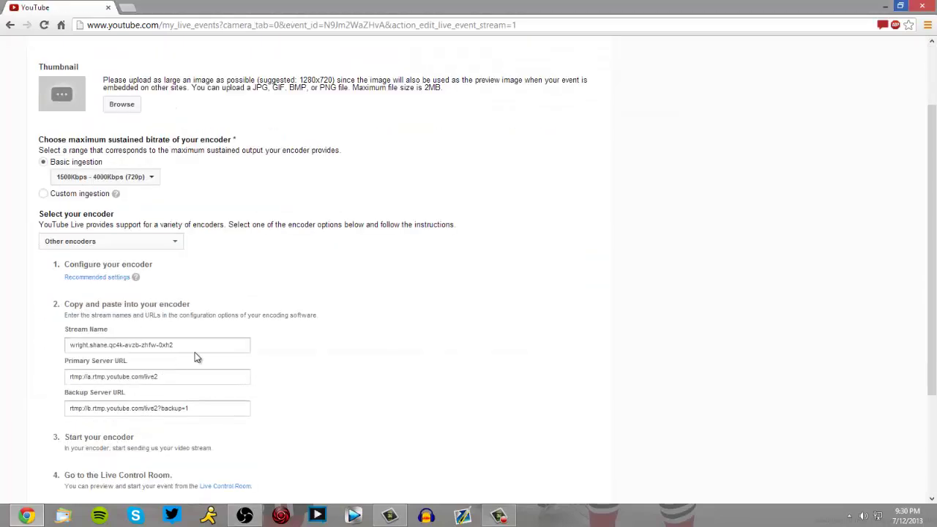
{"action": "left_click_drag", "start_coordinate": [194, 345], "coordinate": [3, 339]}
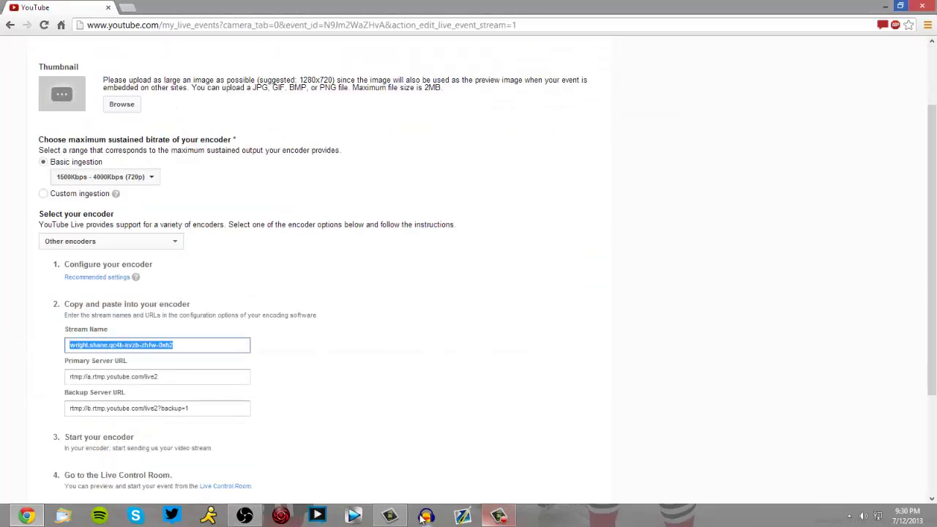
- Paste the Stream Name into the Play Path/Stream Key field and save the broadcast settings
{"action": "left_click", "coordinate": [245, 515]}
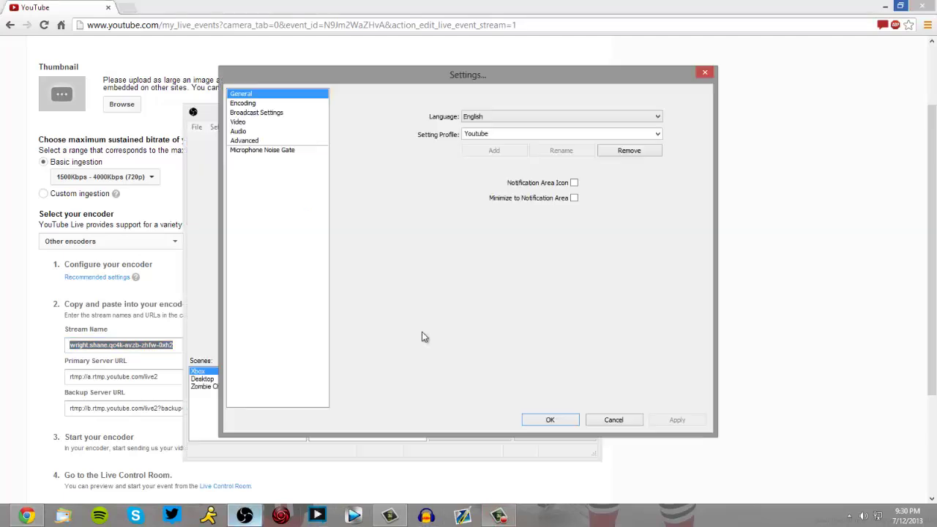
{"action": "left_click", "coordinate": [236, 112]}
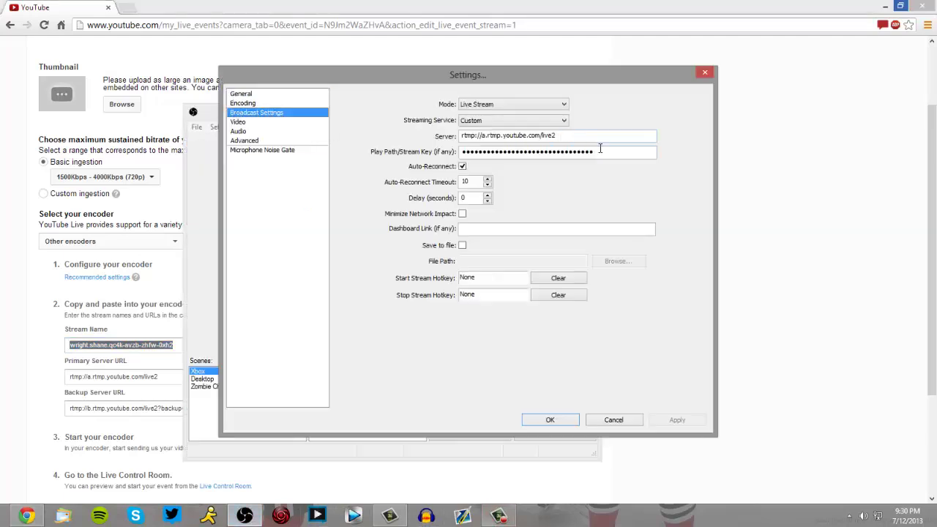
{"action": "left_click", "coordinate": [600, 149]}
{"action": "key", "text": "ctrl+v"}
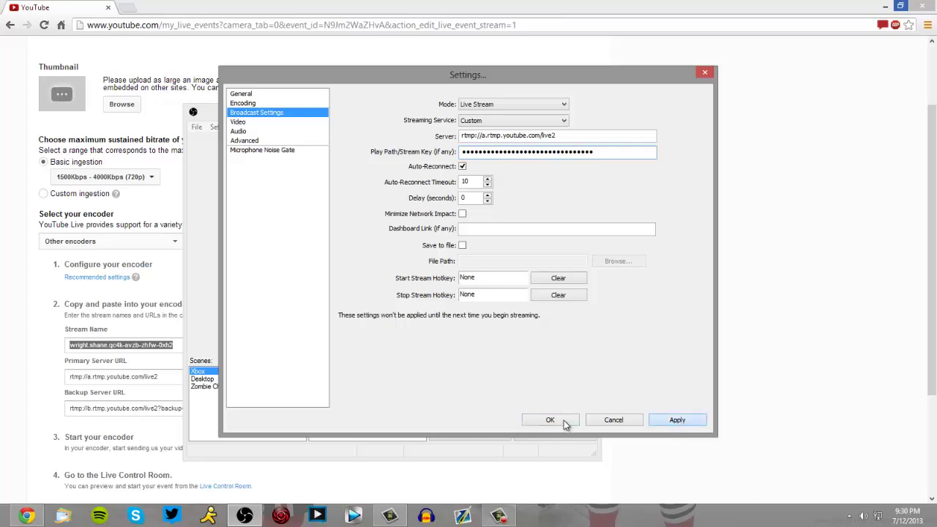
{"action": "left_click", "coordinate": [550, 420]}
- Restart streaming and confirm the Live Control Room reports GOOD status for the 720p stream
{"action": "left_click", "coordinate": [554, 331]}
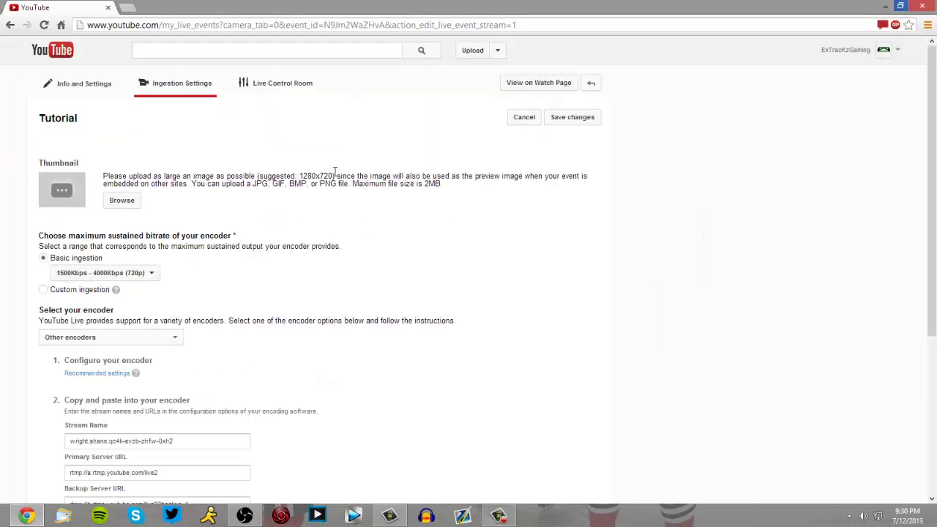
{"action": "left_click", "coordinate": [307, 91]}
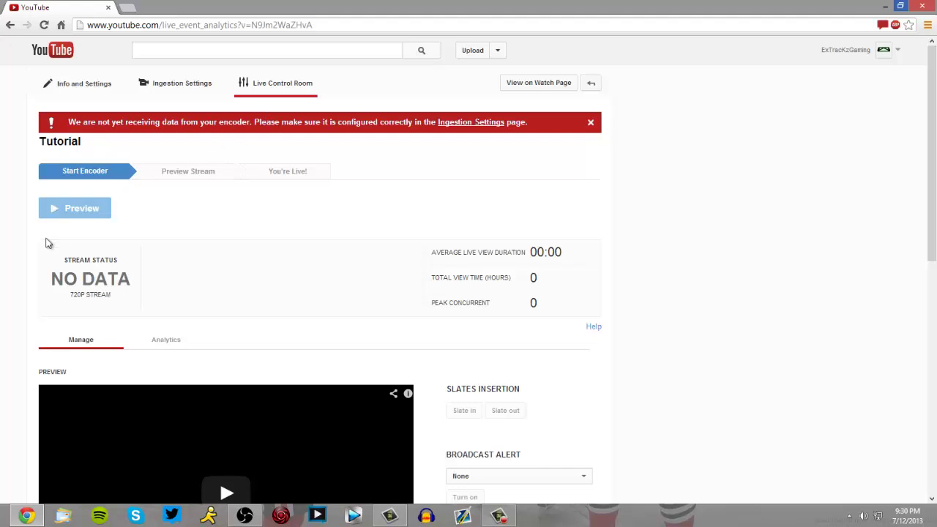
{"action": "left_click", "coordinate": [244, 515]}
{"action": "left_click", "coordinate": [9, 292]}
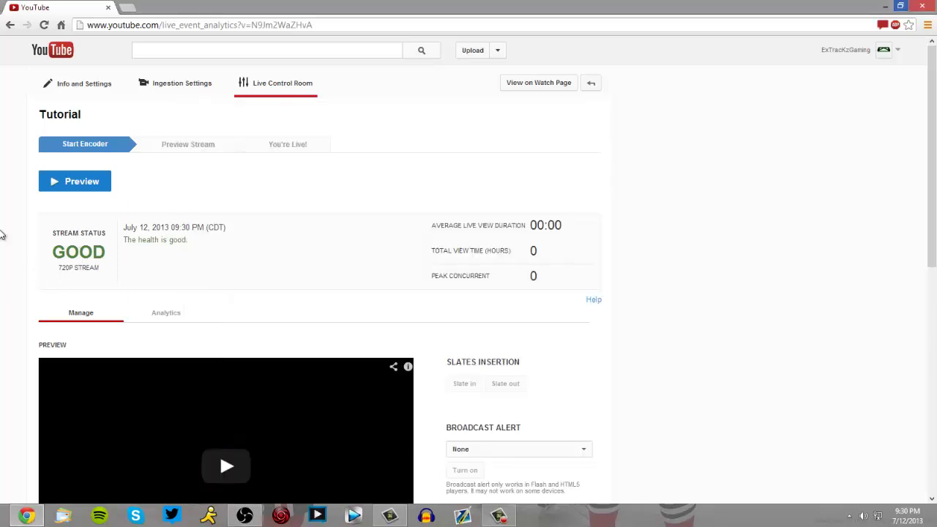
{"action": "scroll", "coordinate": [4, 238], "scroll_direction": "down", "scroll_amount": 1}
{"action": "scroll", "coordinate": [4, 238], "scroll_direction": "up", "scroll_amount": 1}
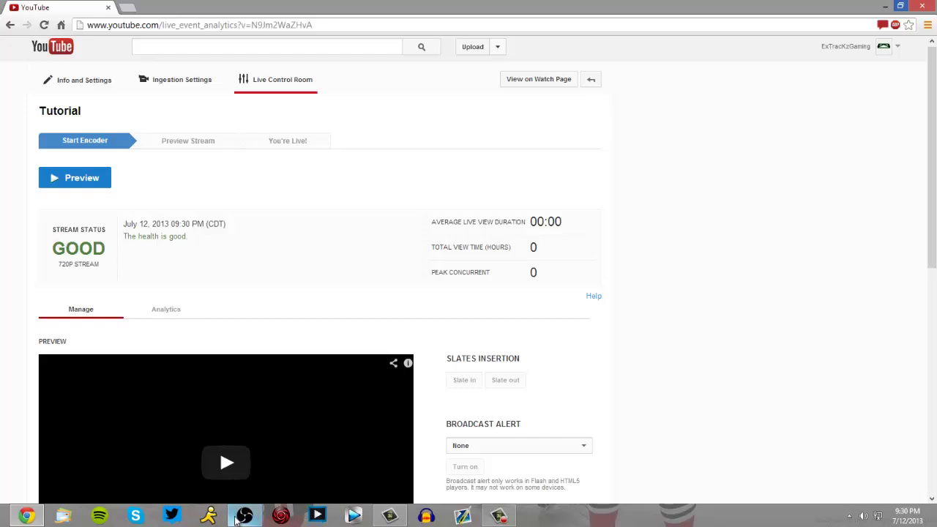
- Bring OBS forward to see the Xbox stream running at 60 FPS with 0 dropped frames
{"action": "left_click", "coordinate": [242, 516]}
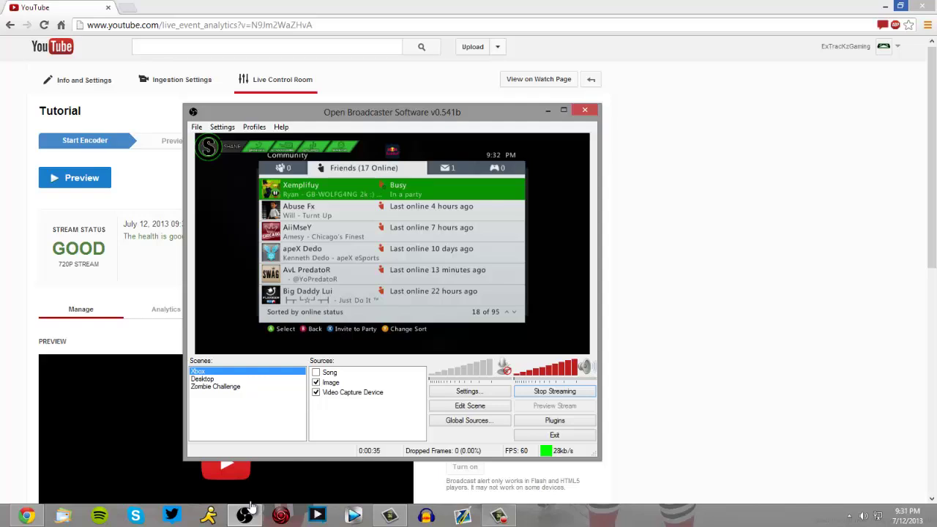
- Stop streaming and inspect the encoding settings, including the 6000 custom buffer size
{"action": "left_click", "coordinate": [551, 393]}
{"action": "left_click", "coordinate": [458, 393]}
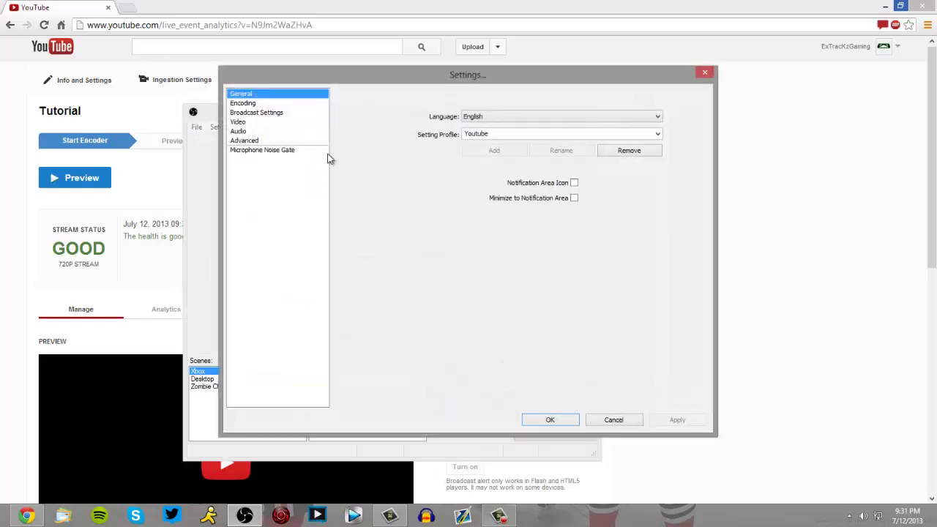
{"action": "left_click", "coordinate": [248, 107]}
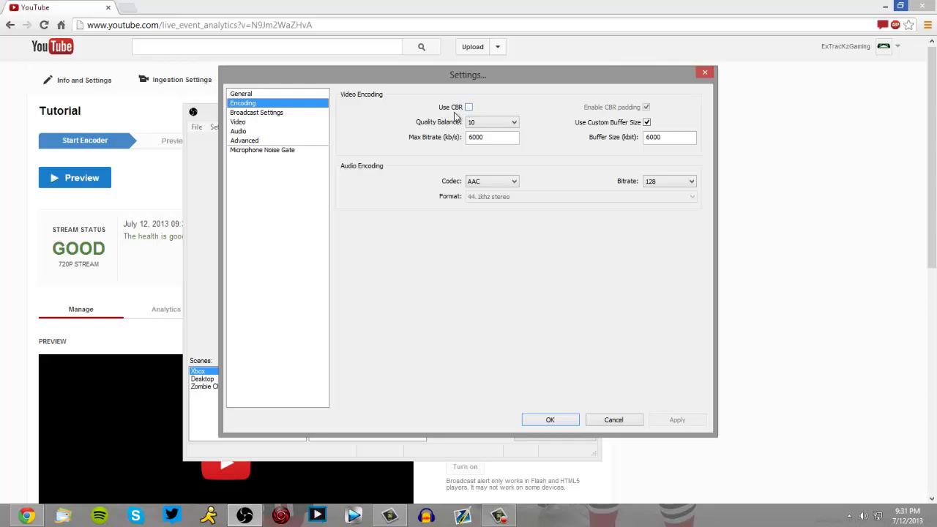
{"action": "mouse_move", "coordinate": [519, 141]}
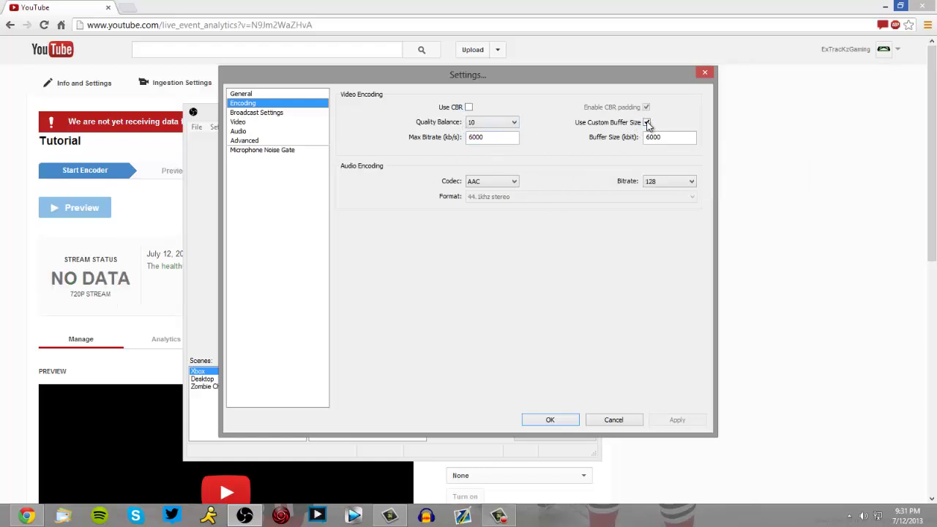
- Browse the Broadcast, Encoding and General settings pages, then close Settings unchanged
{"action": "left_click", "coordinate": [256, 112]}
{"action": "left_click", "coordinate": [238, 104]}
{"action": "left_click", "coordinate": [243, 94]}
{"action": "left_click", "coordinate": [242, 114]}
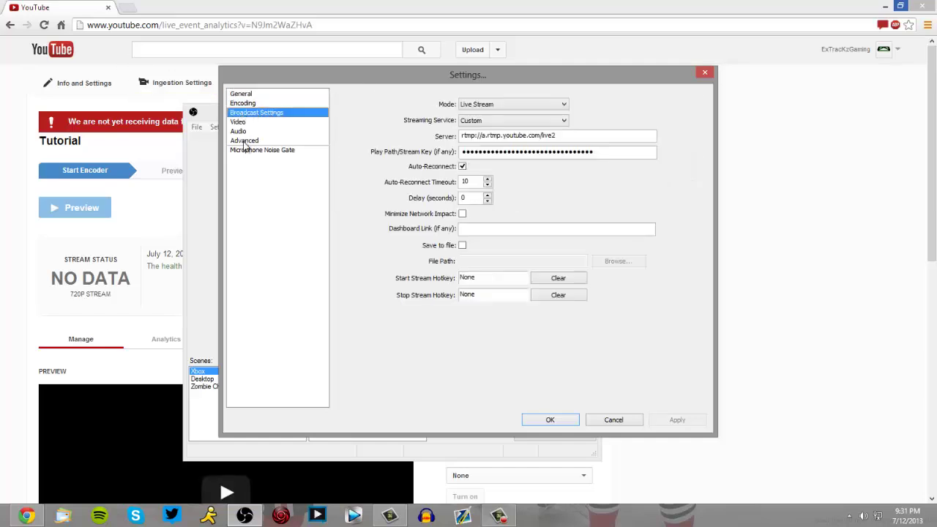
{"action": "left_click", "coordinate": [243, 104]}
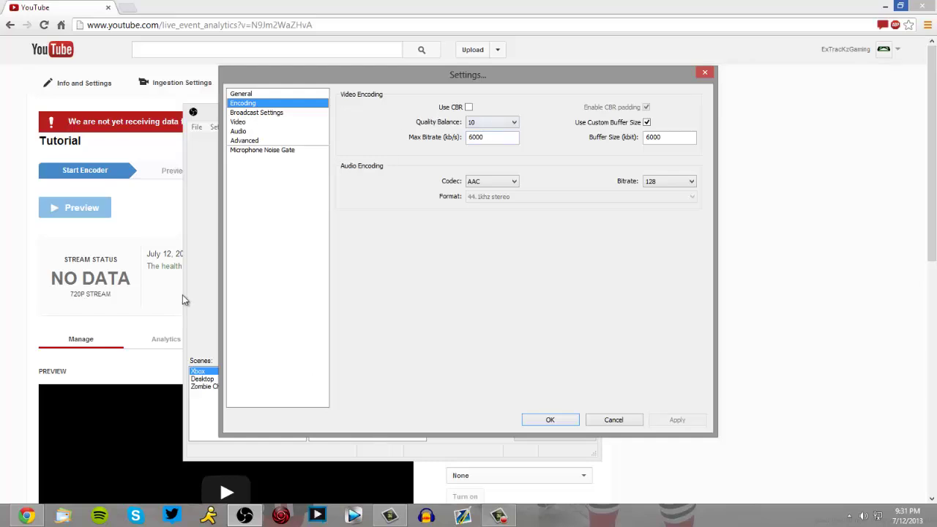
{"action": "left_click", "coordinate": [270, 113]}
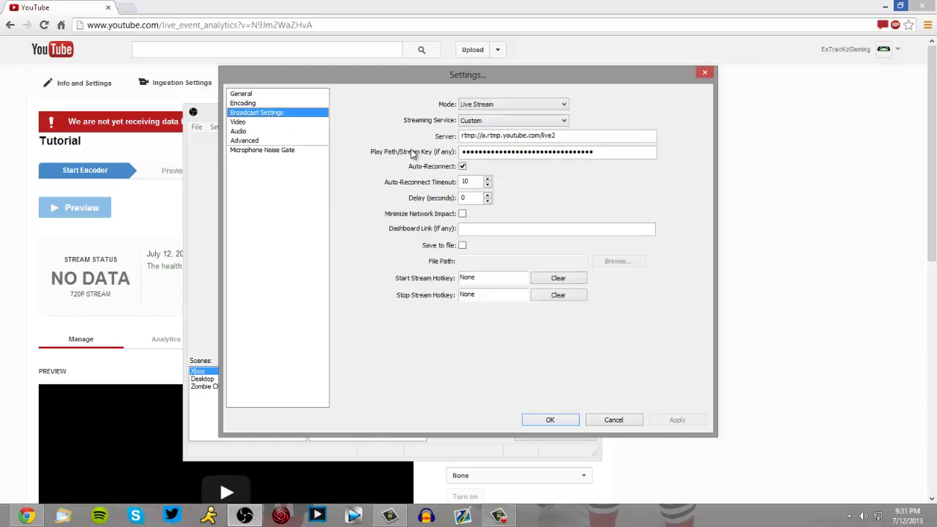
{"action": "left_click", "coordinate": [550, 420]}
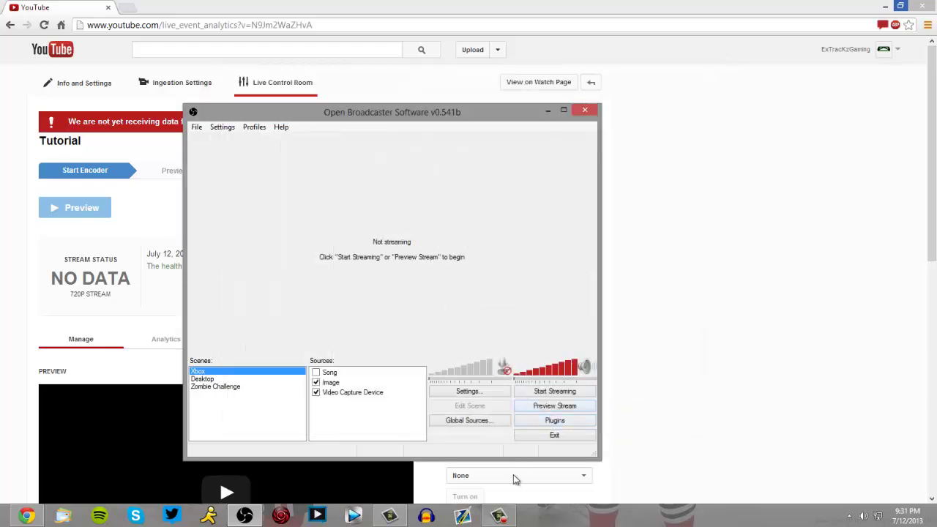
{"action": "left_click", "coordinate": [498, 516]}
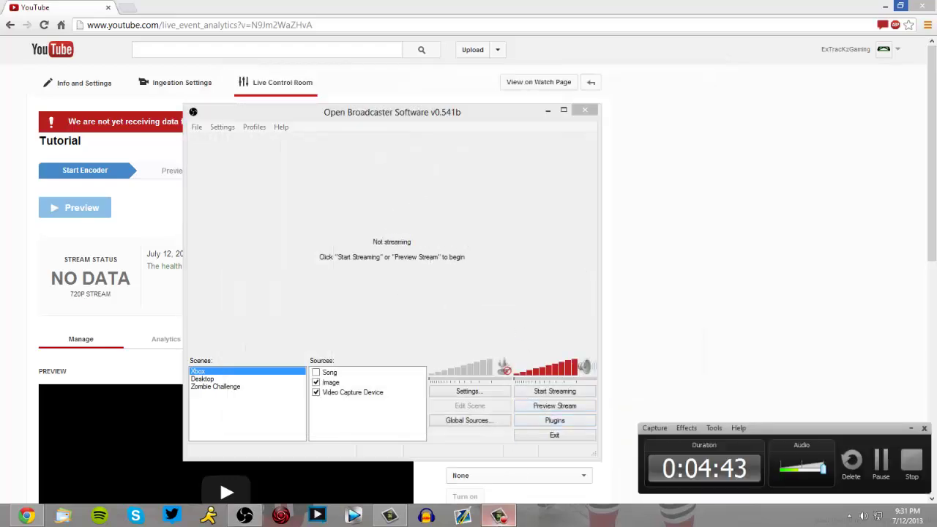